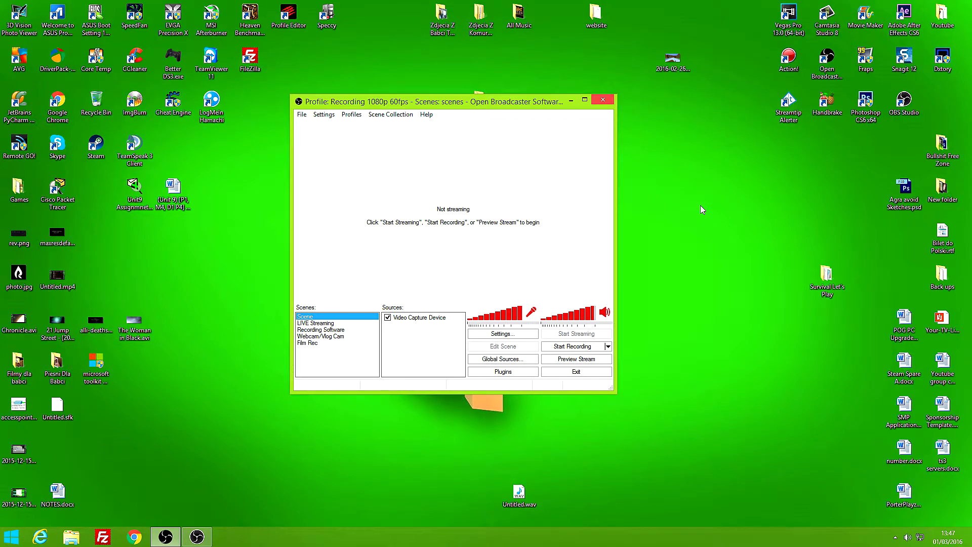
Reposition the main OBS window, then maximize it to fill the screen.
left_click_drag(478, 104, 411, 96)
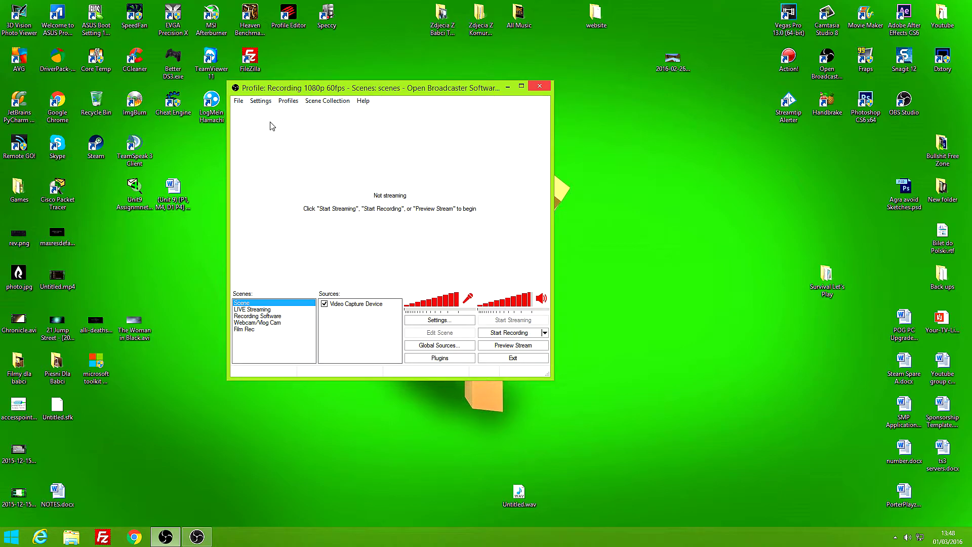
left_click_drag(416, 90, 481, 87)
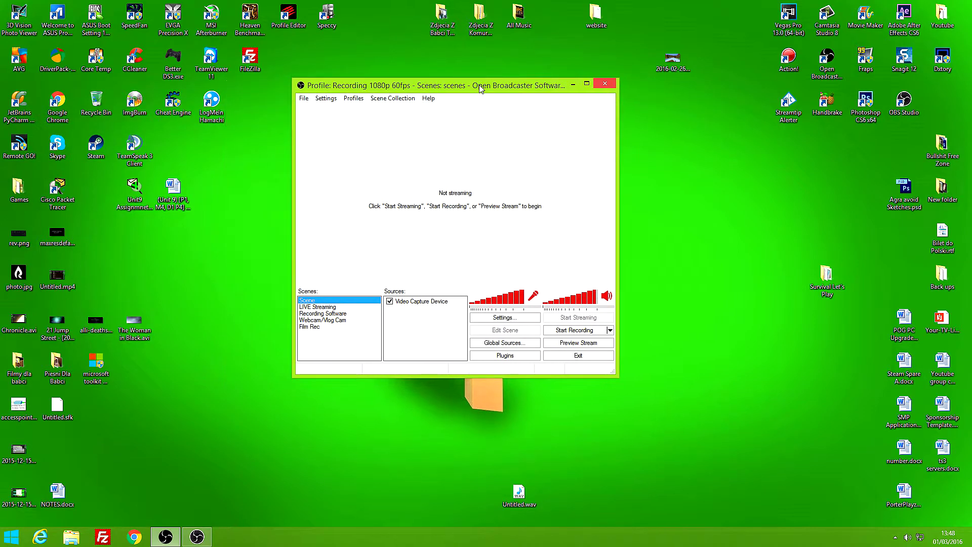
double_click(481, 87)
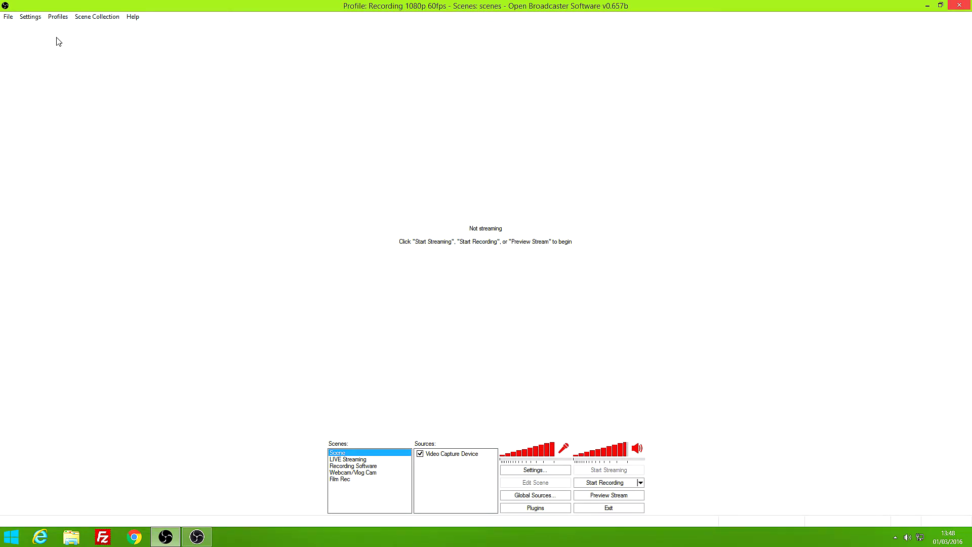
Start a new profile, cancel it, and stay on the Recording 1080p 60fps profile.
left_click(52, 18)
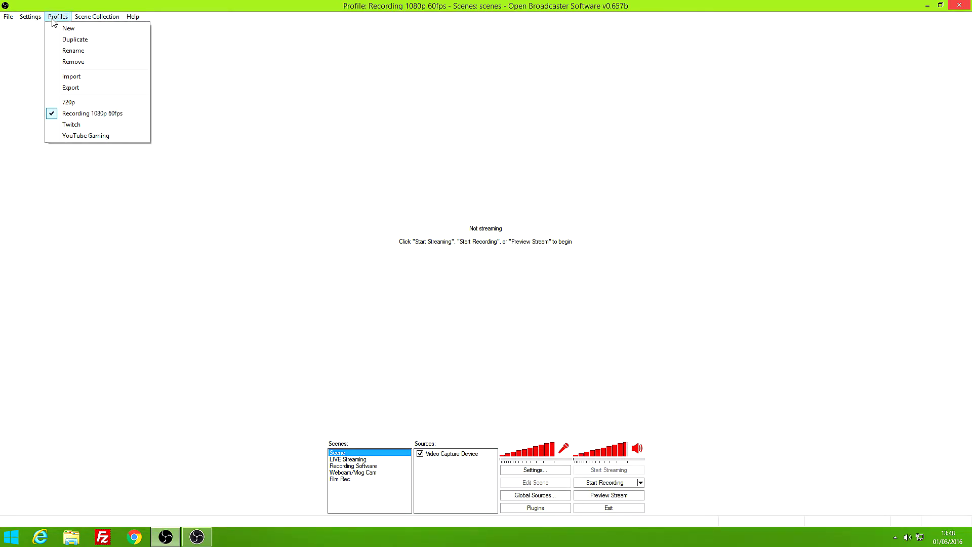
left_click(66, 30)
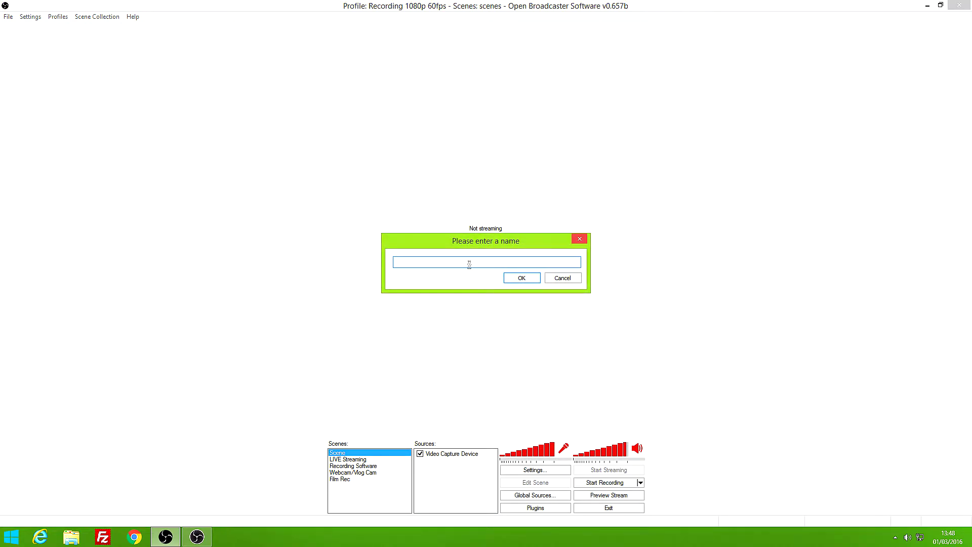
left_click(565, 278)
left_click(58, 16)
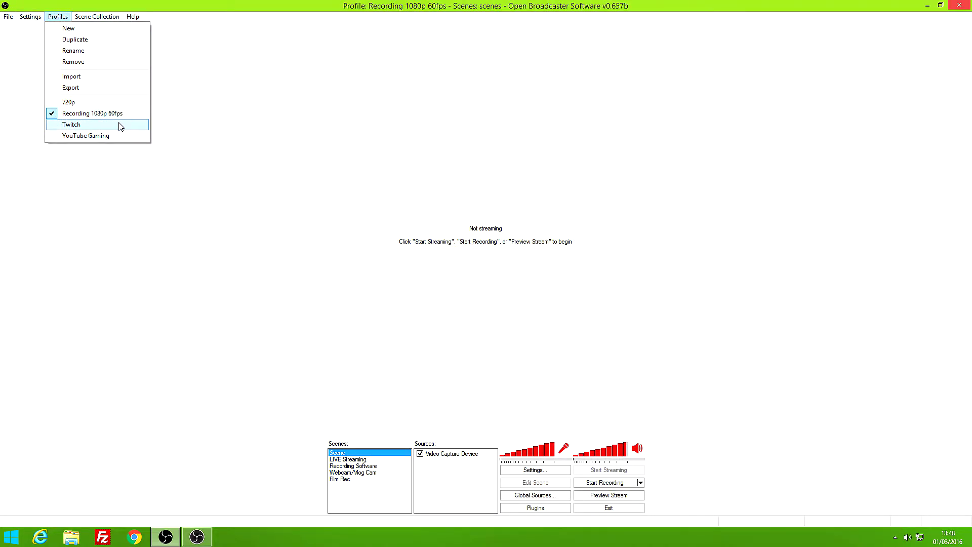
left_click(448, 211)
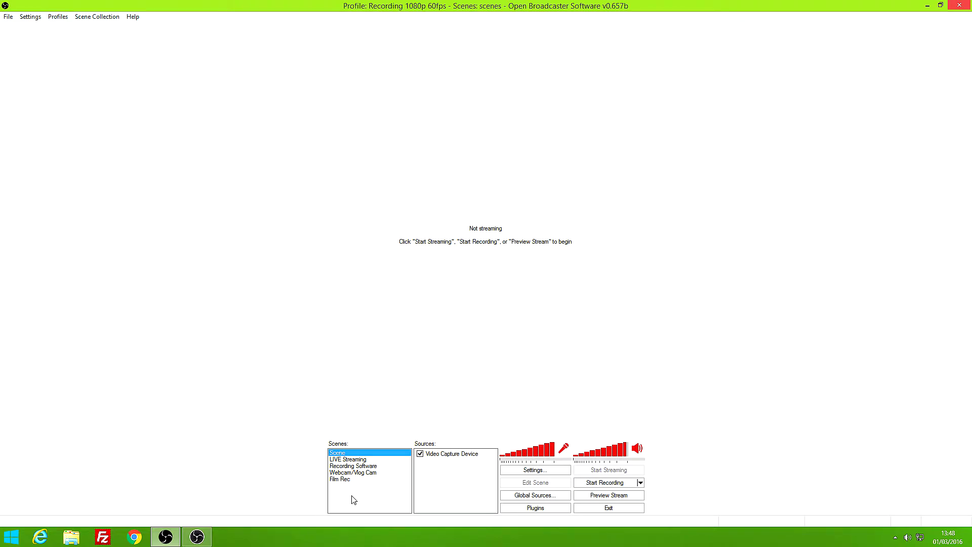
Cycle through the LIVE Streaming, Webcam/Vlog Cam and Film Rec scenes, ending on Recording Software.
left_click(360, 459)
left_click(344, 466)
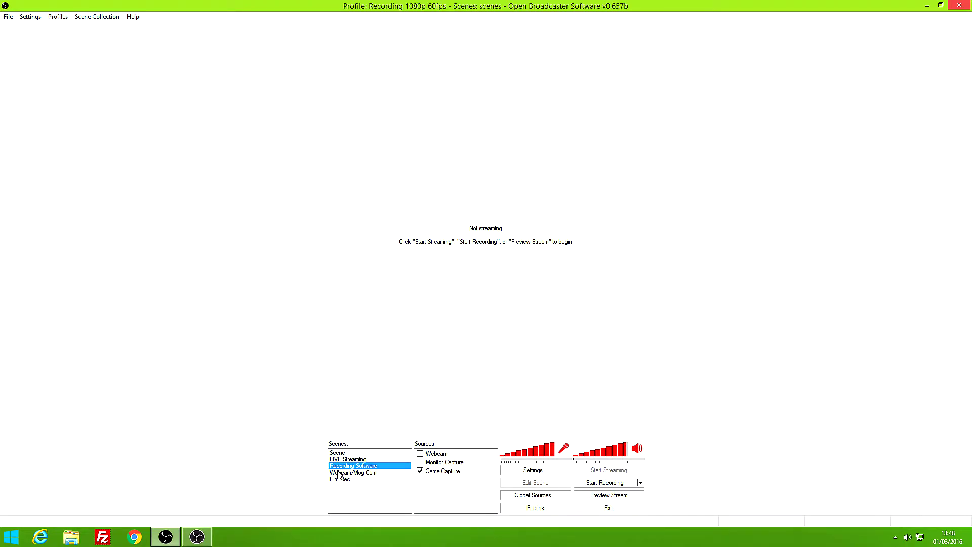
left_click(339, 473)
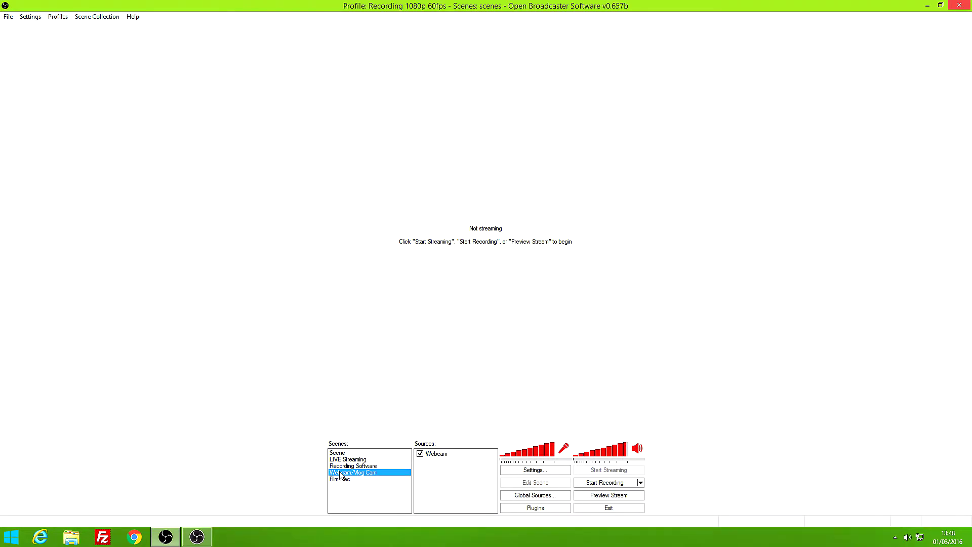
left_click(344, 480)
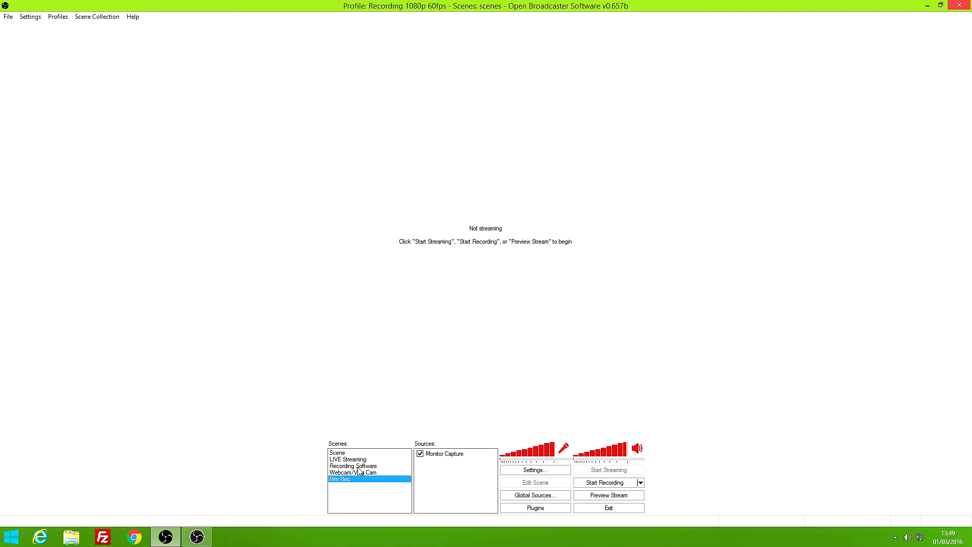
left_click(348, 467)
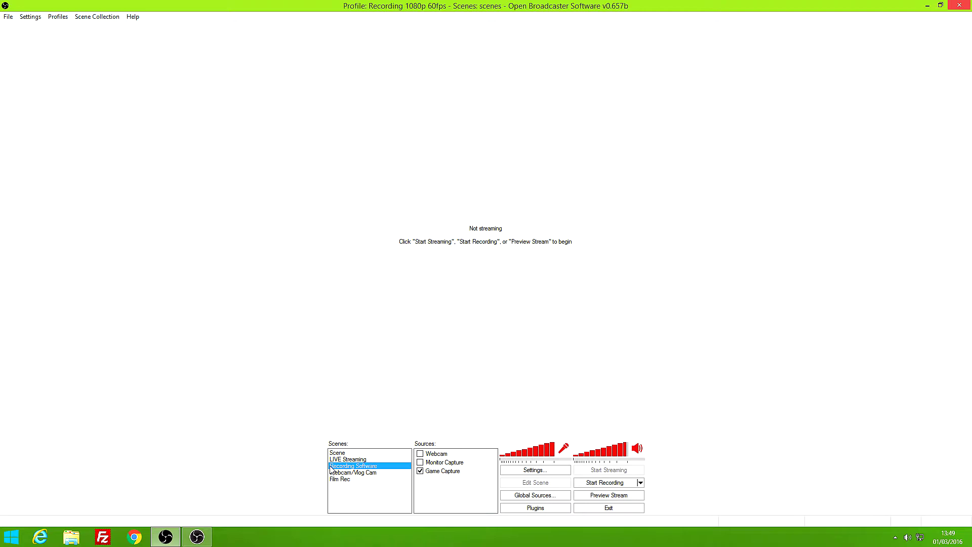
right_click(344, 509)
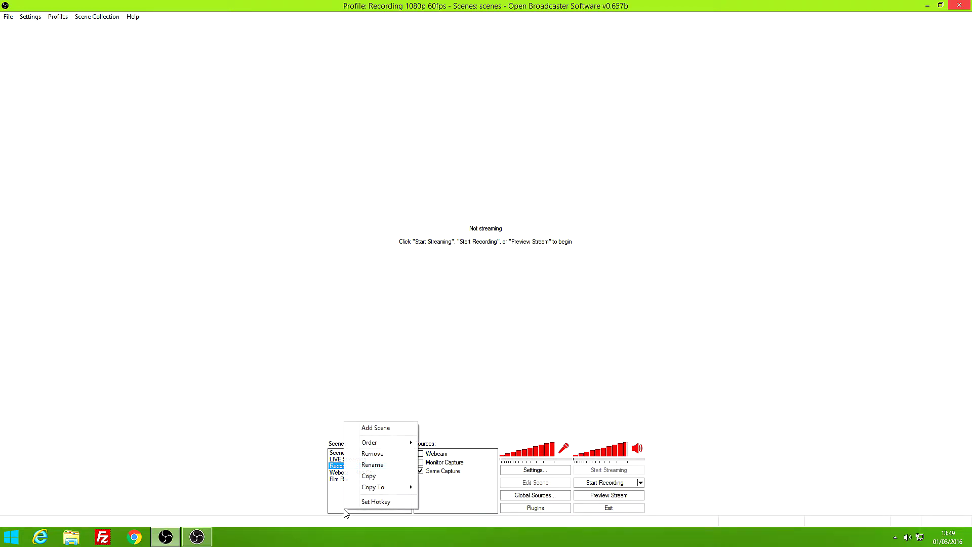
left_click(367, 428)
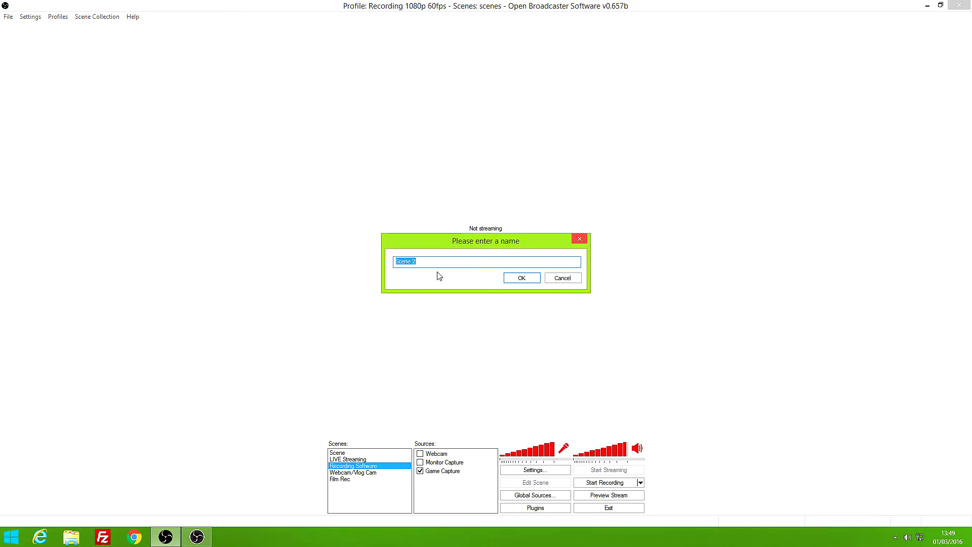
left_click(560, 280)
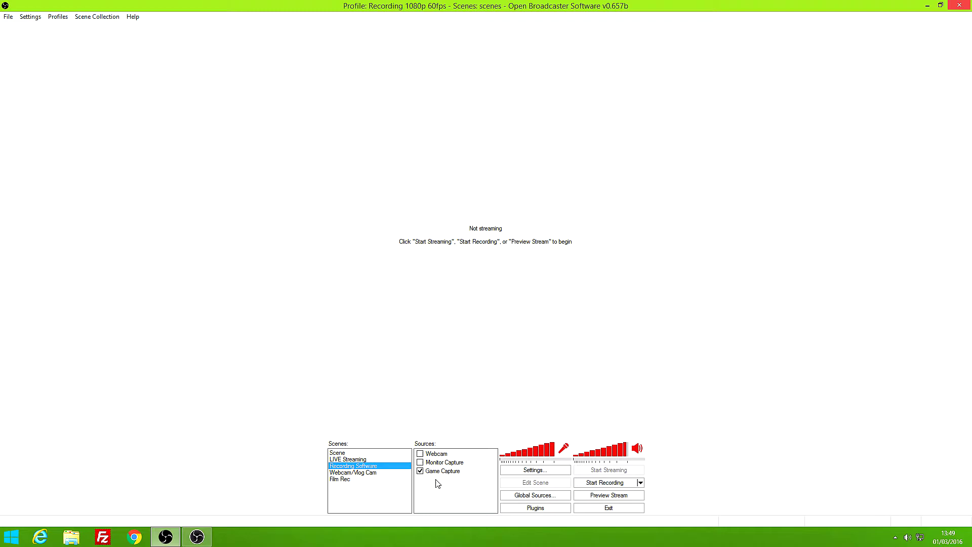
Begin adding a Game Capture source from the Sources menu, then cancel naming it.
right_click(464, 484)
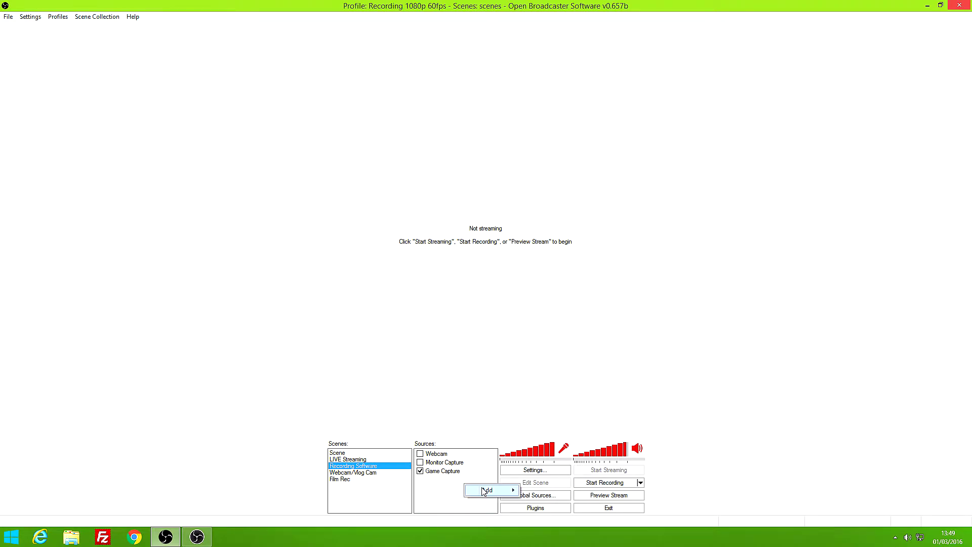
mouse_move(501, 489)
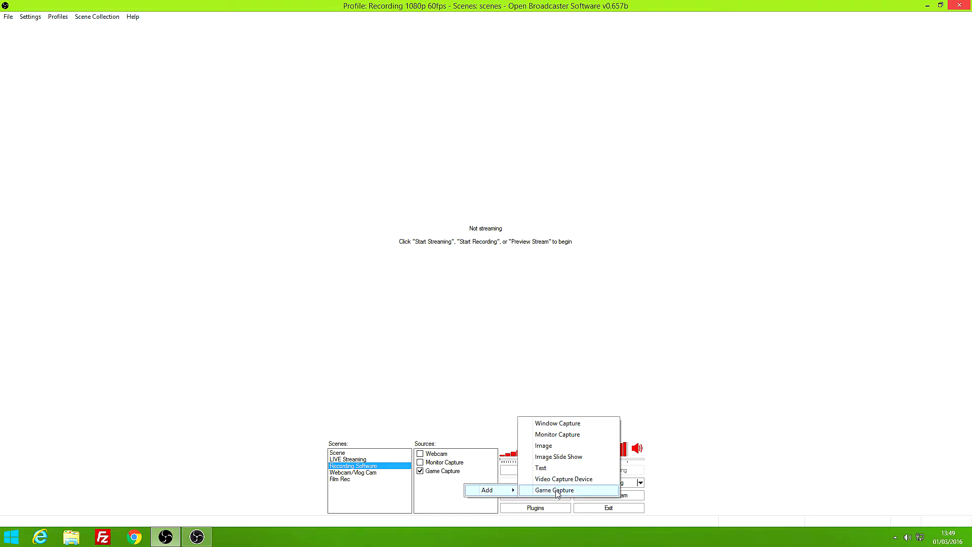
left_click(449, 500)
right_click(449, 500)
mouse_move(492, 501)
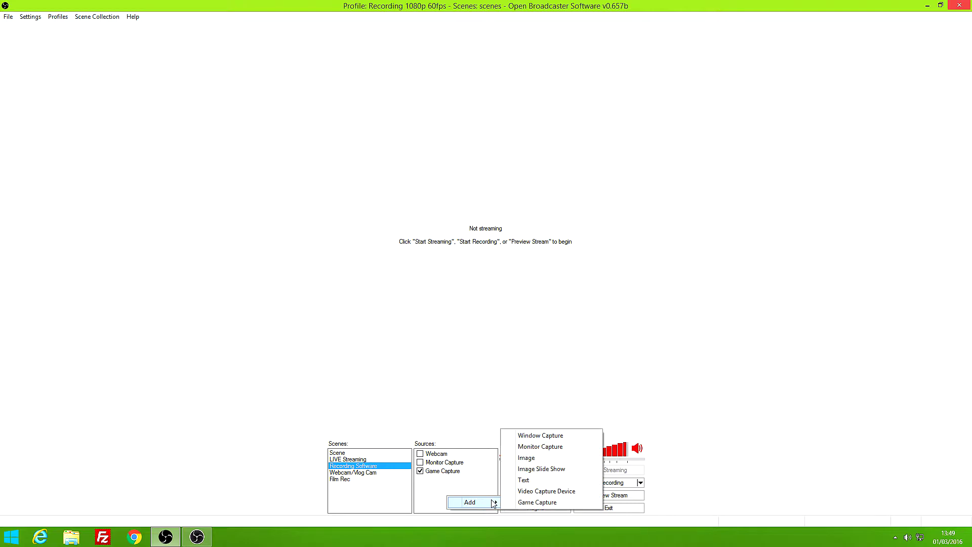
left_click(540, 503)
left_click(563, 280)
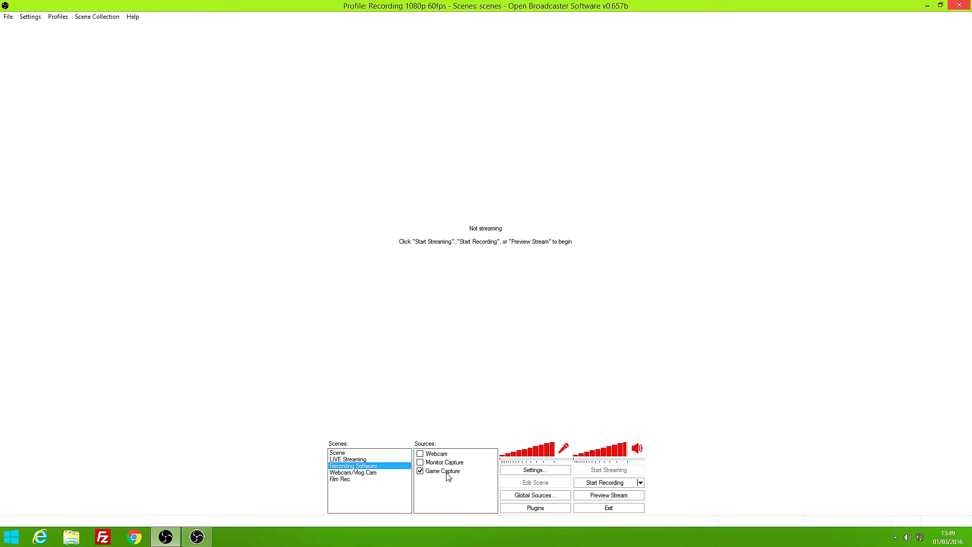
Switch the Game Capture application from Minecraft to obs32, confirm, and start the preview.
double_click(448, 476)
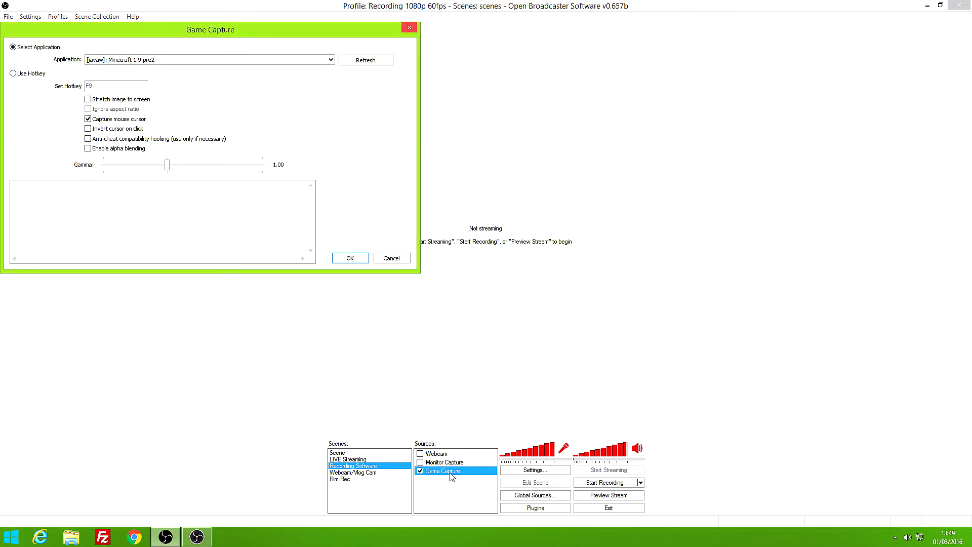
left_click_drag(196, 34, 562, 147)
left_click(544, 173)
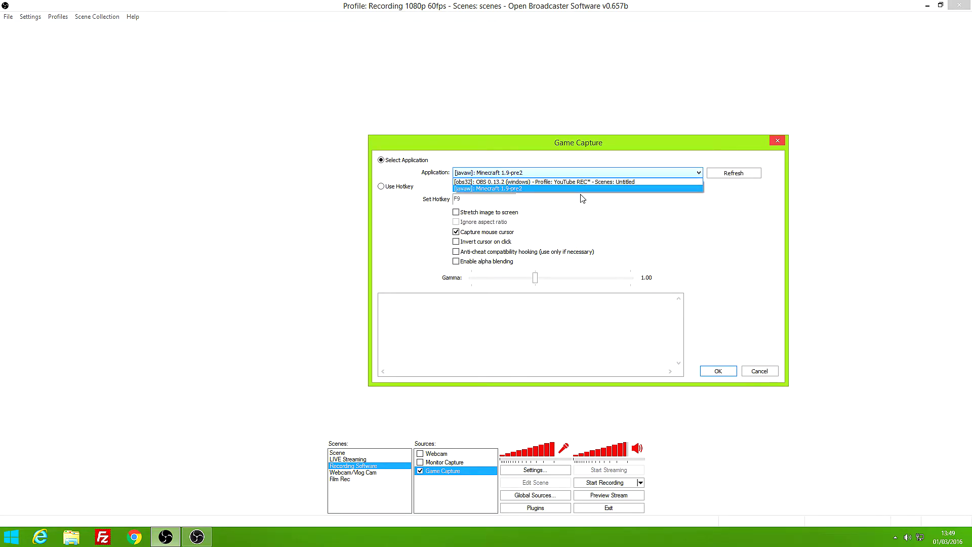
left_click(549, 181)
left_click_drag(567, 148, 528, 163)
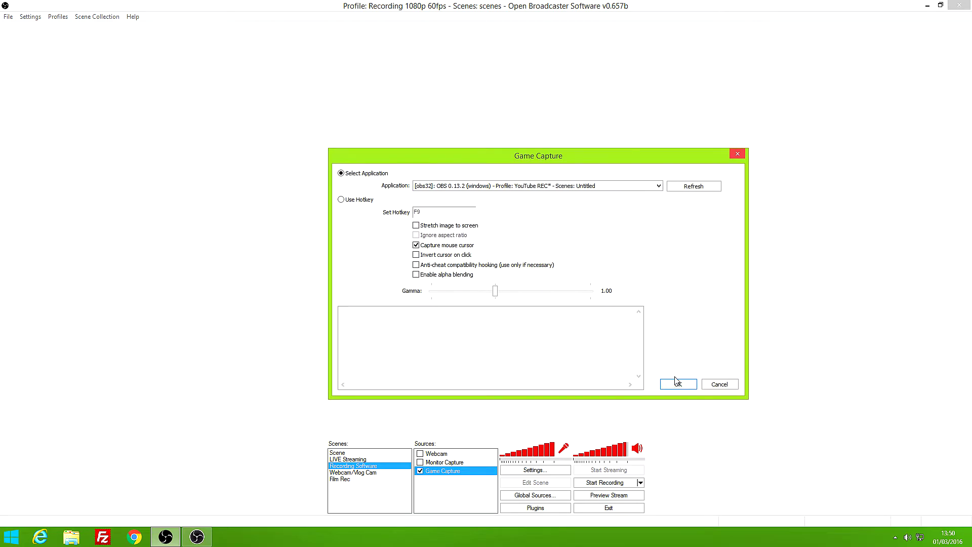
left_click(666, 386)
left_click(599, 500)
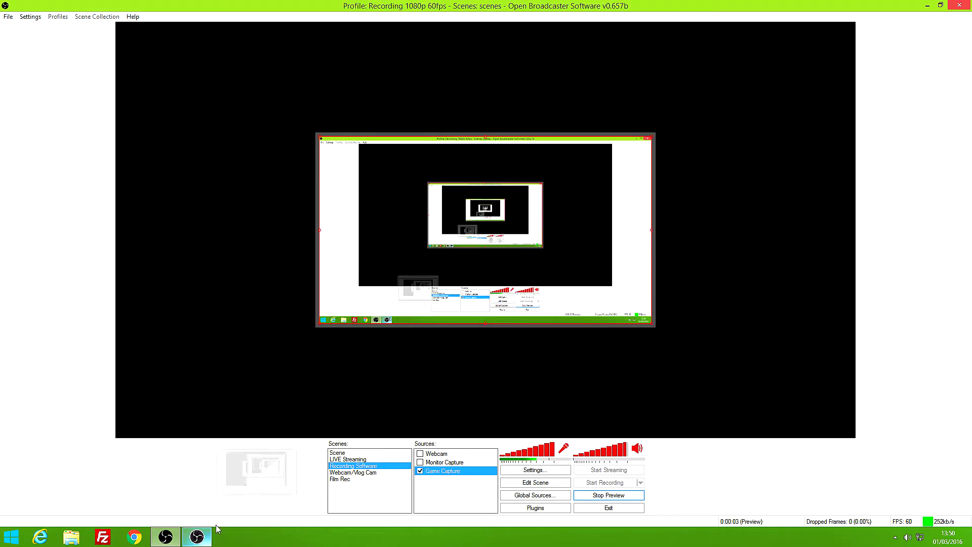
Point Game Capture at the OBS 0.13.2 window, close its properties, and stop the preview.
double_click(444, 471)
left_click_drag(199, 30, 590, 71)
left_click(557, 101)
left_click(562, 110)
left_click(754, 102)
left_click(691, 102)
left_click(692, 103)
left_click(693, 102)
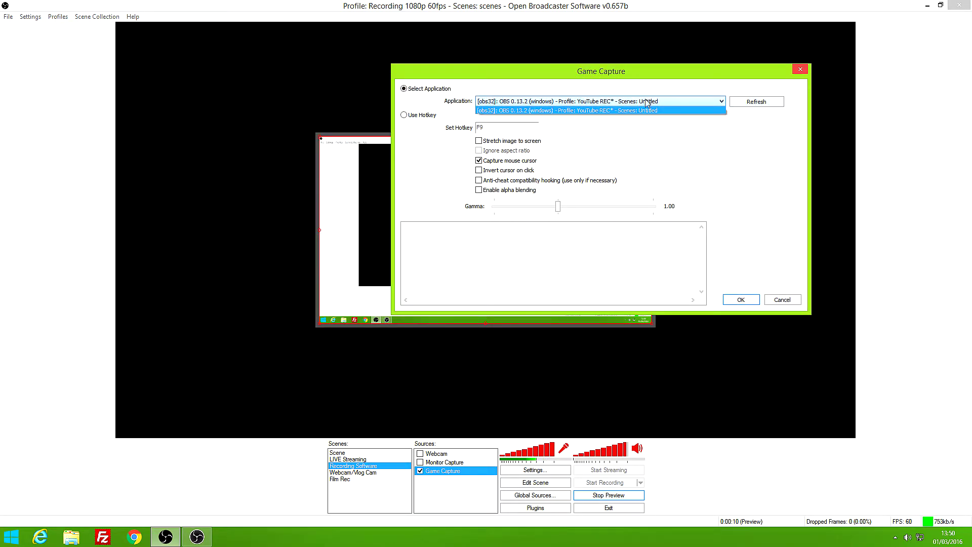
left_click(648, 104)
left_click(588, 499)
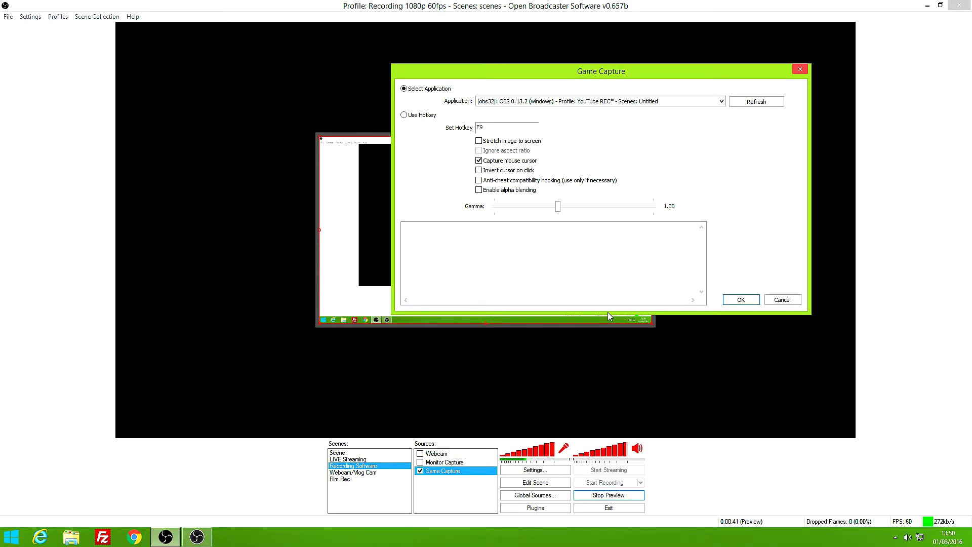
left_click(755, 300)
left_click(630, 498)
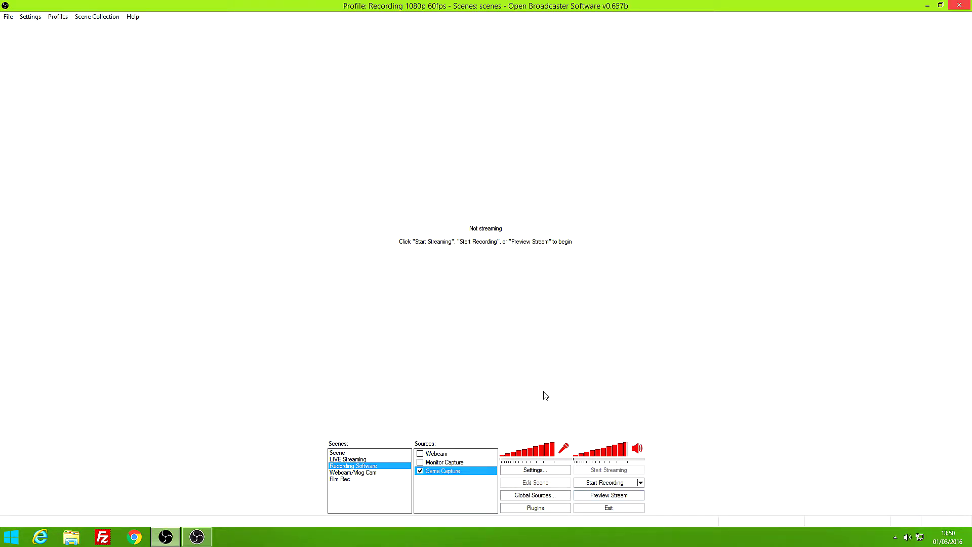
Open Settings, move the dialog left, and show the Encoding page.
left_click(542, 474)
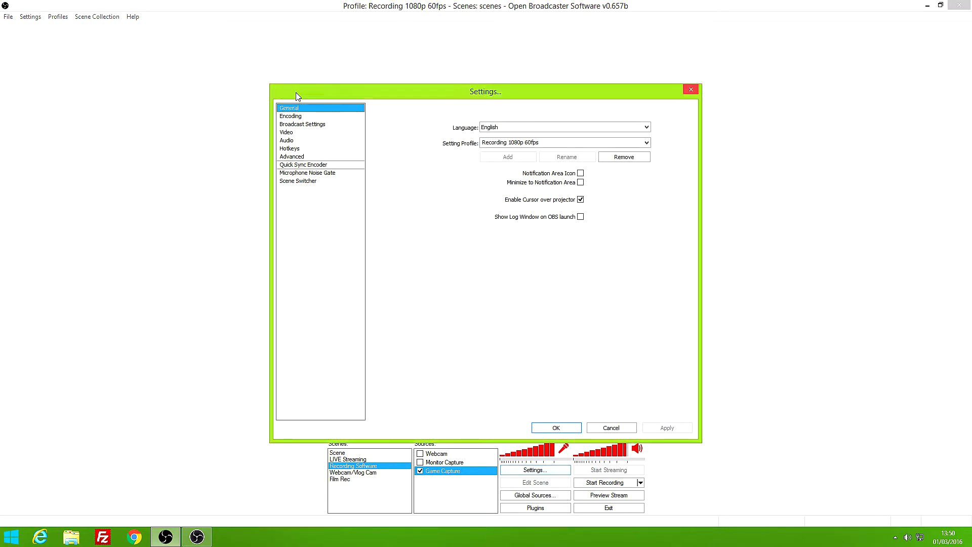
left_click_drag(446, 99, 356, 45)
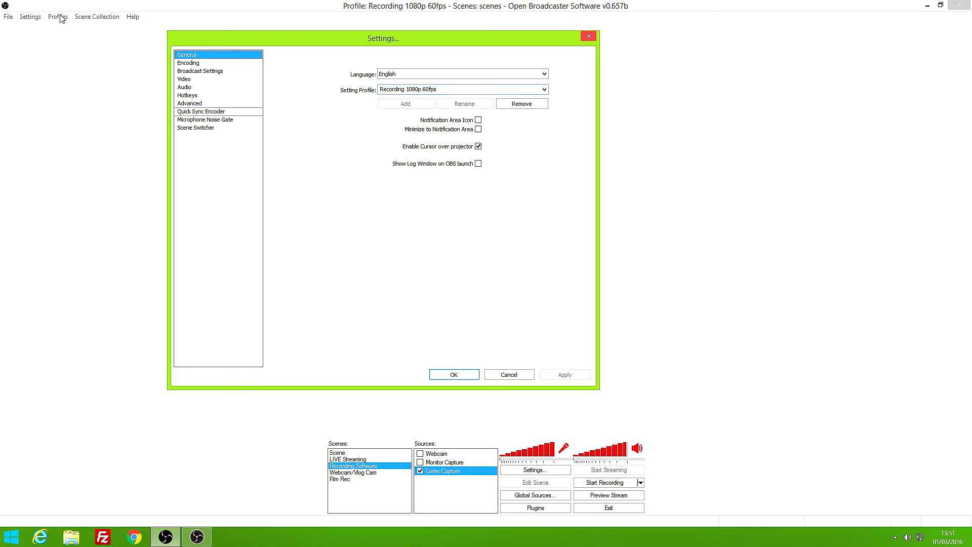
left_click(187, 63)
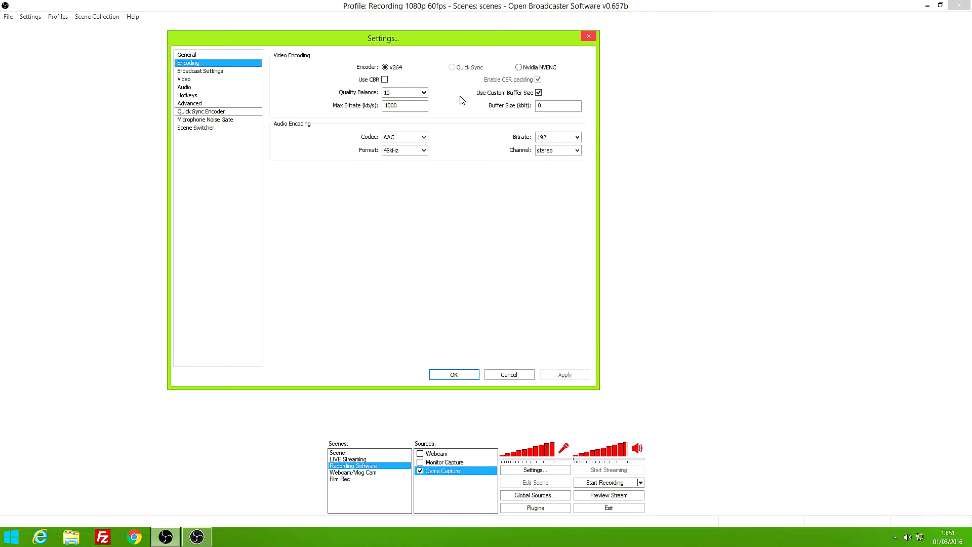
Keep Max Bitrate at 1000 and toggle the encoder to Nvidia NVENC and back to x264.
left_click_drag(414, 107, 380, 111)
left_click(417, 108)
left_click(397, 70)
left_click(529, 67)
left_click(387, 69)
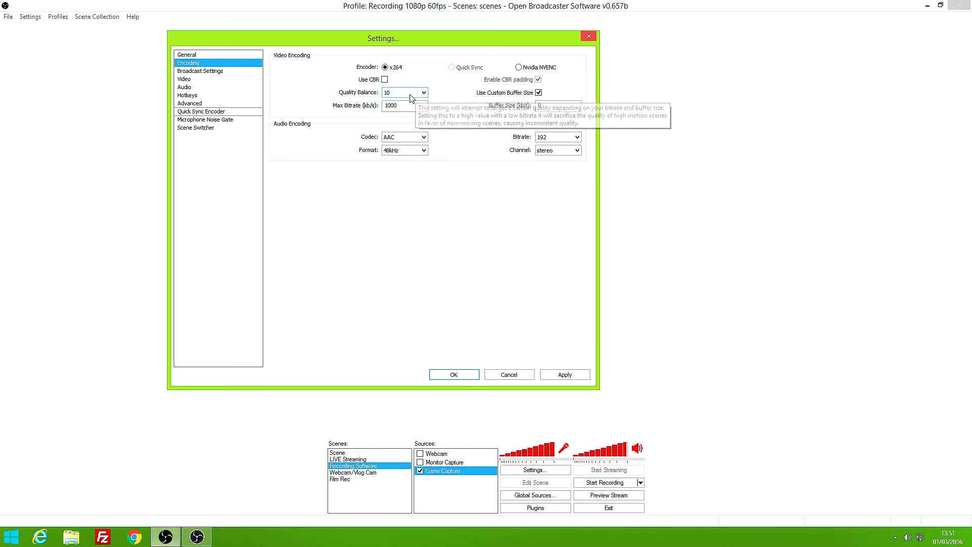
left_click(397, 105)
double_click(392, 105)
double_click(389, 105)
double_click(388, 107)
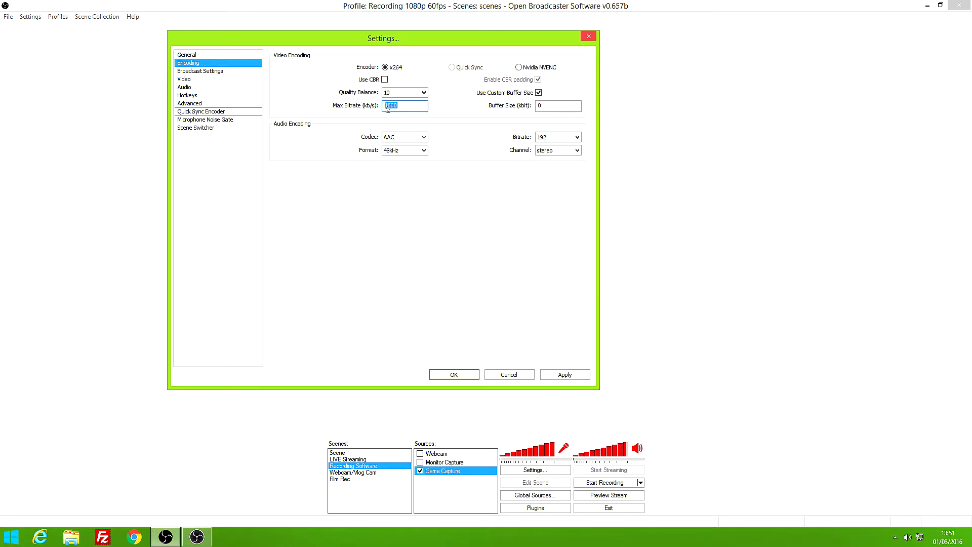
left_click(400, 108)
double_click(550, 107)
left_click(576, 135)
left_click(569, 138)
left_click(569, 138)
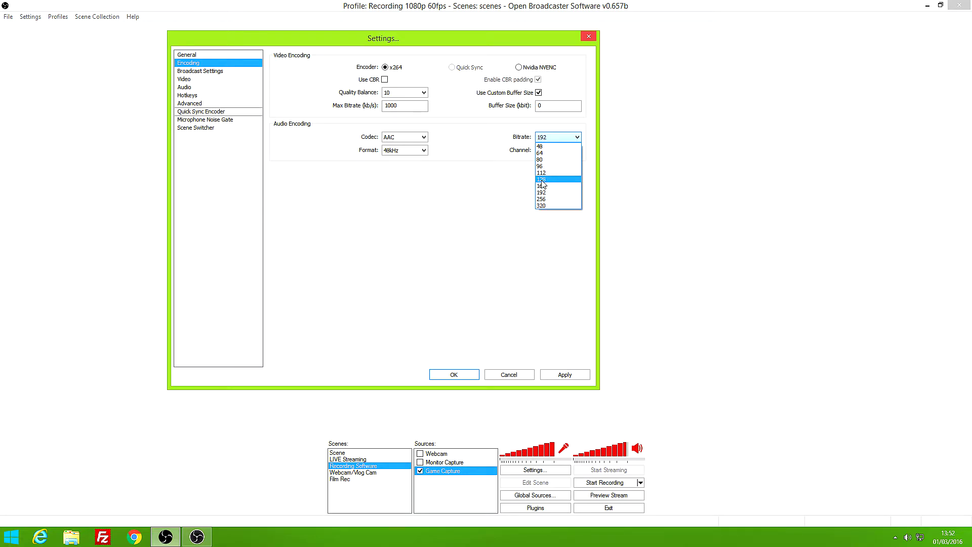
Keep the AAC audio bitrate at 192, apply the encoding settings, and go to Broadcast Settings.
left_click(389, 208)
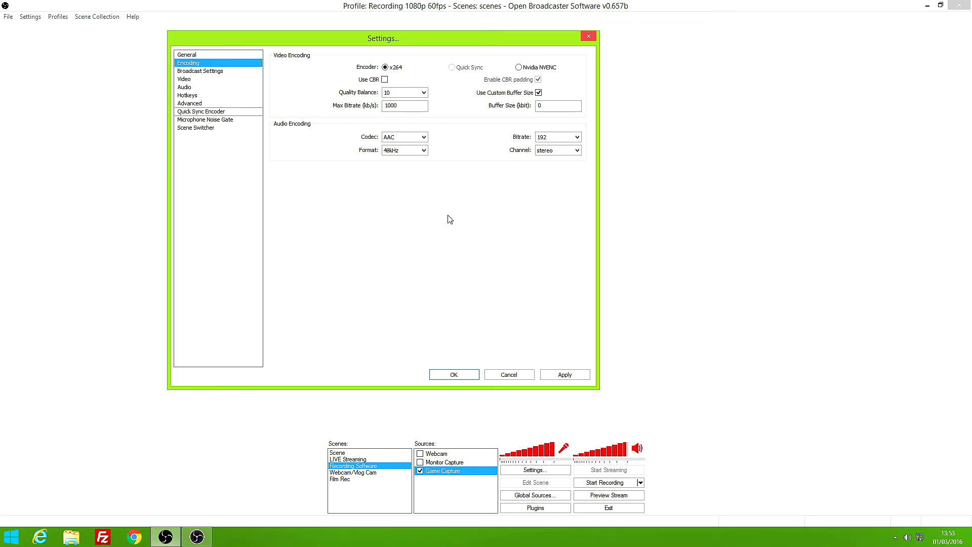
left_click(577, 137)
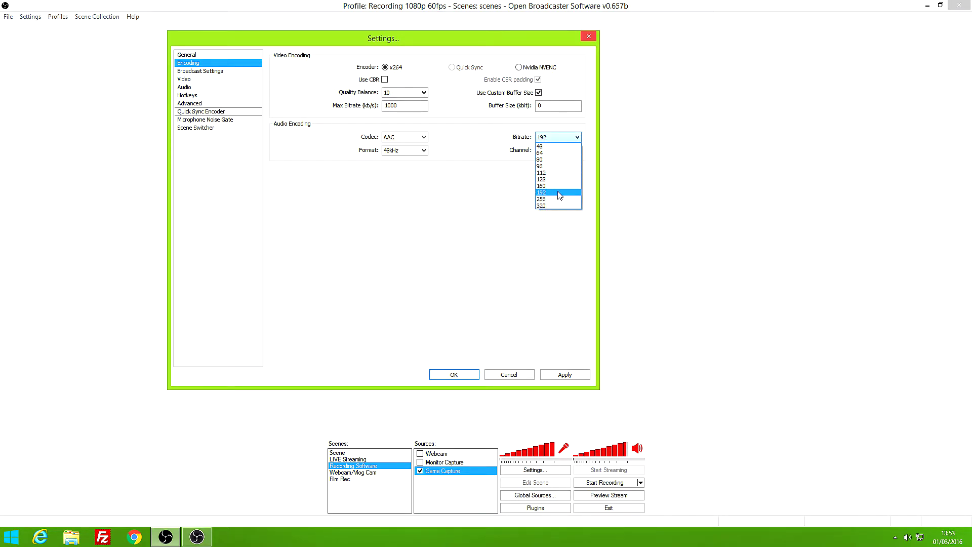
left_click(485, 203)
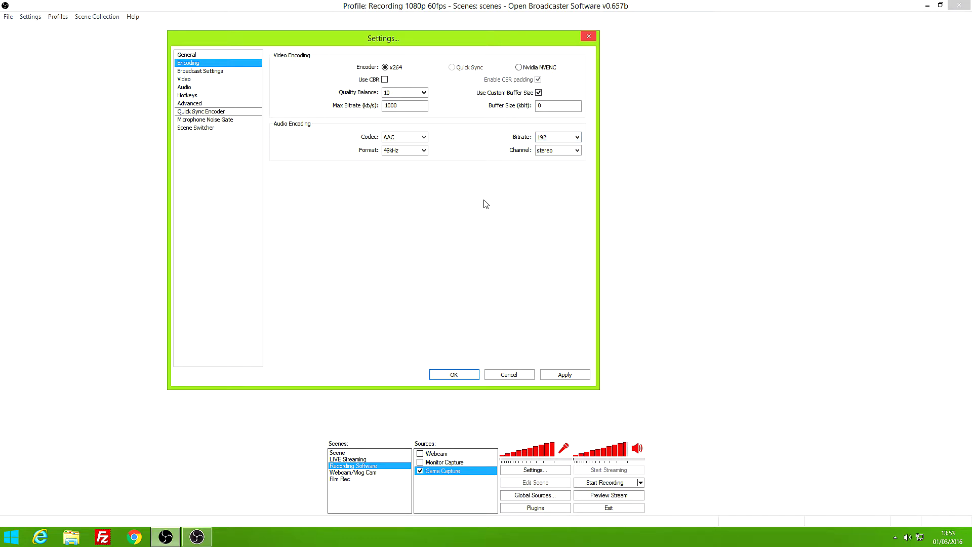
left_click(558, 138)
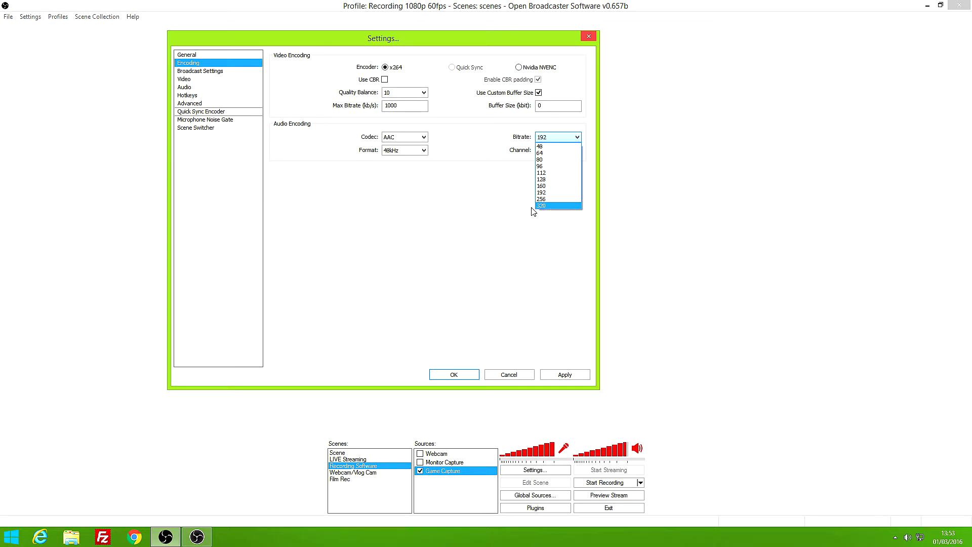
left_click(497, 253)
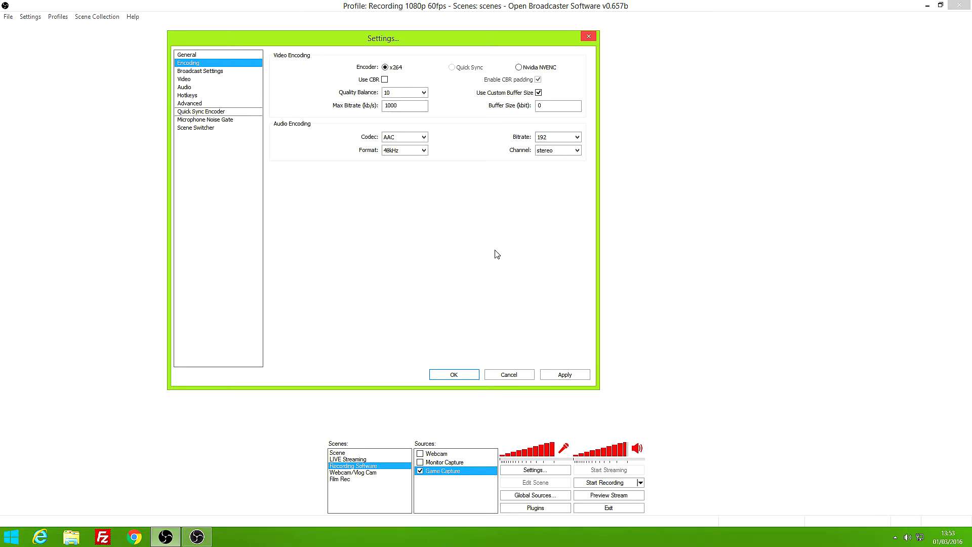
left_click(564, 376)
left_click(220, 72)
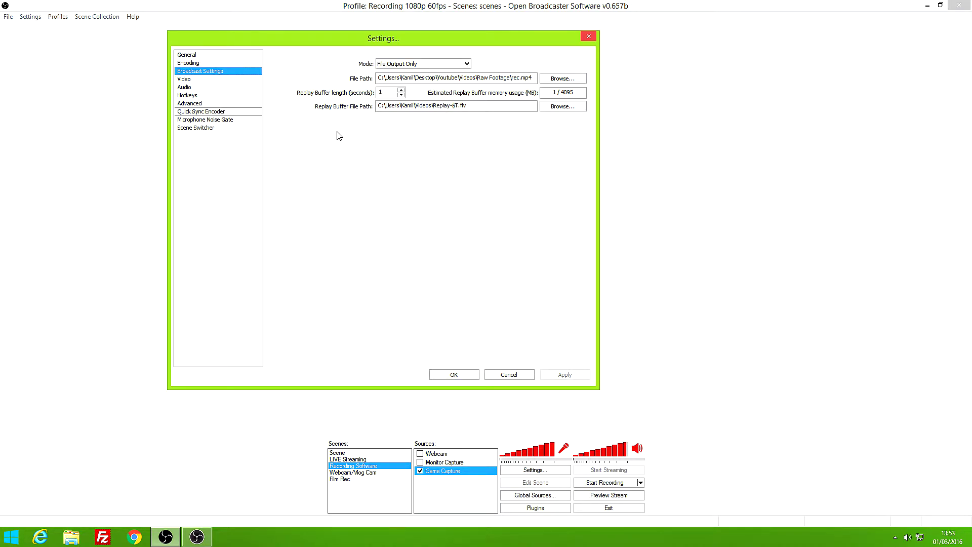
left_click(389, 64)
left_click(406, 77)
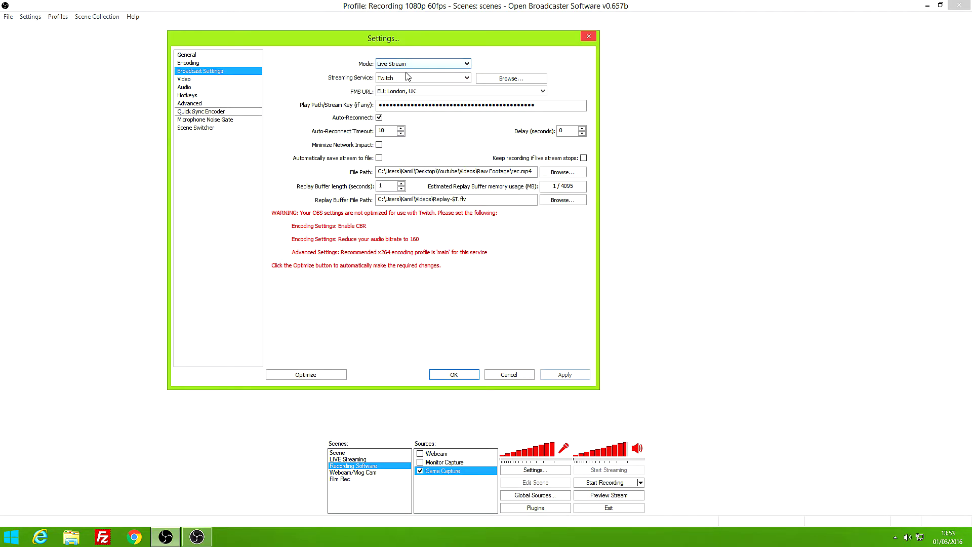
left_click(456, 64)
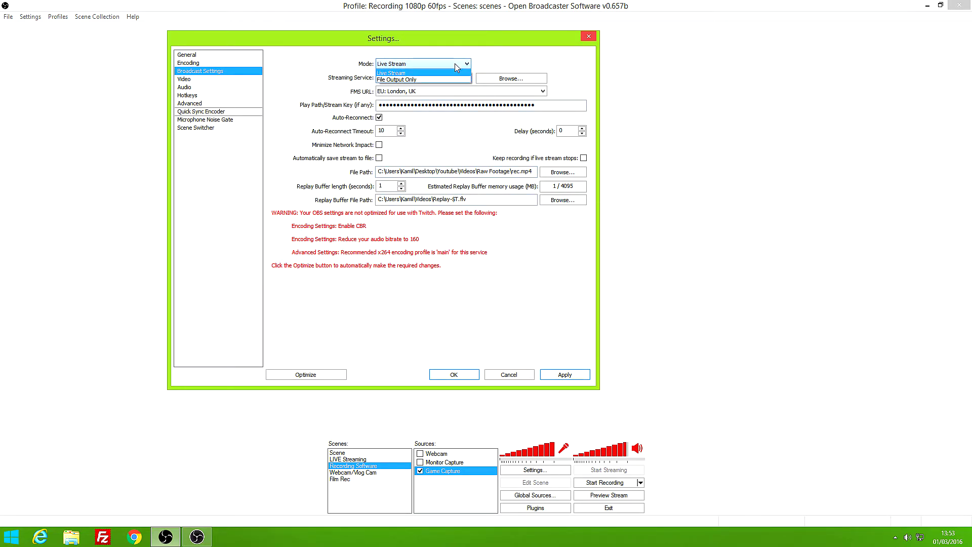
left_click(417, 80)
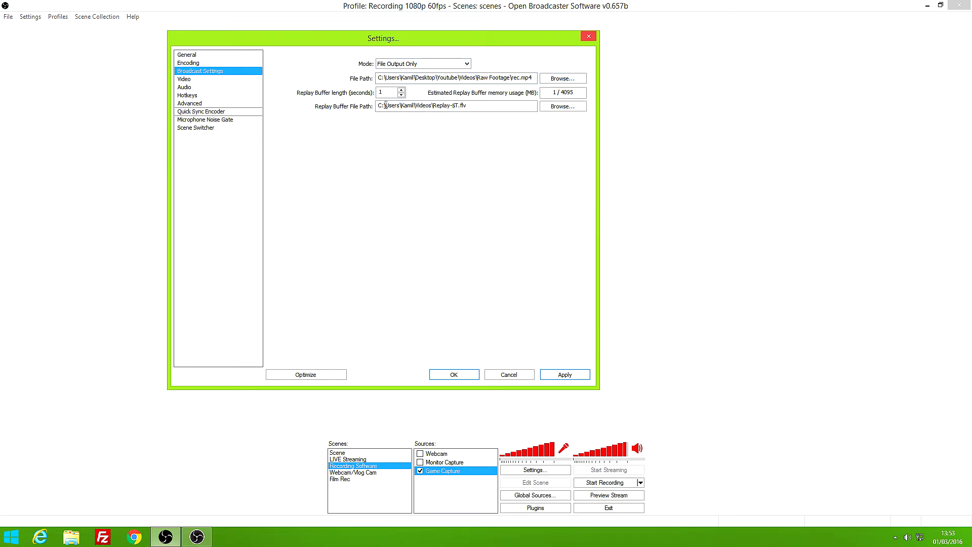
left_click(559, 79)
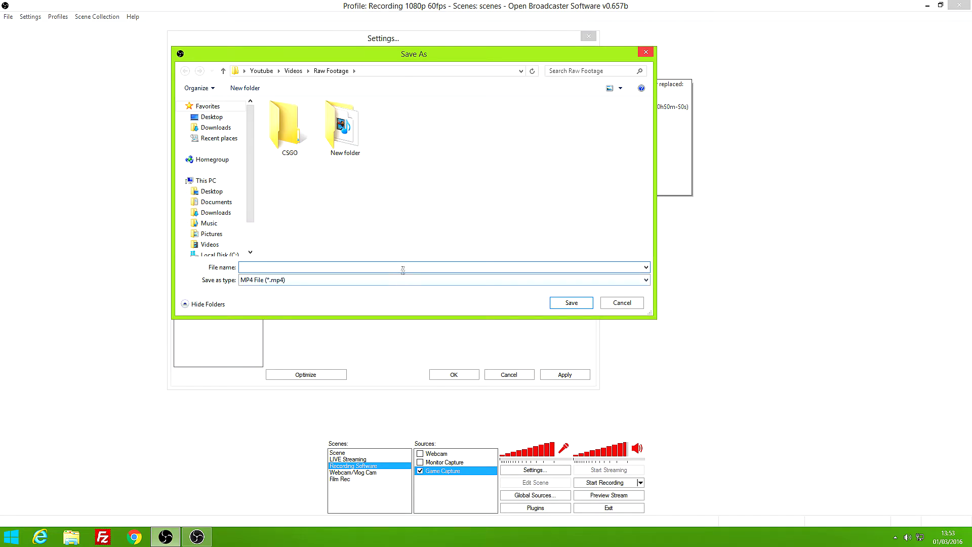
Save the recording file as rec.mp4 in Youtube\Videos\Raw Footage and apply the new path.
type("re")
key("BackSpace")
key("BackSpace")
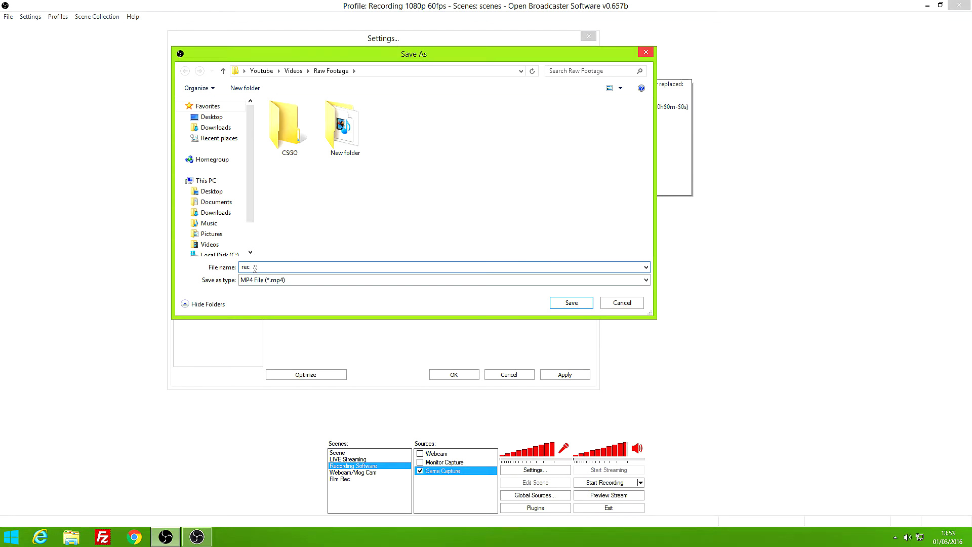
left_click(569, 306)
left_click(572, 378)
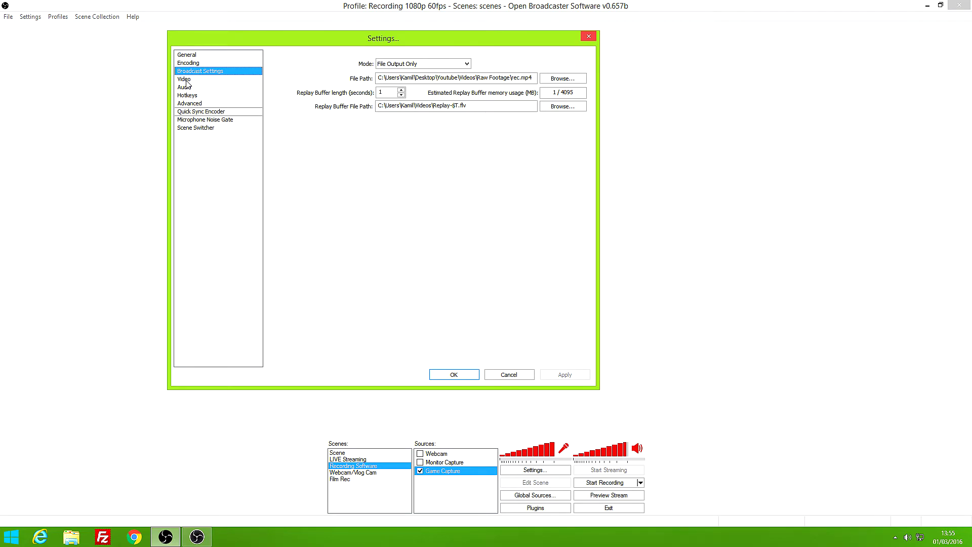